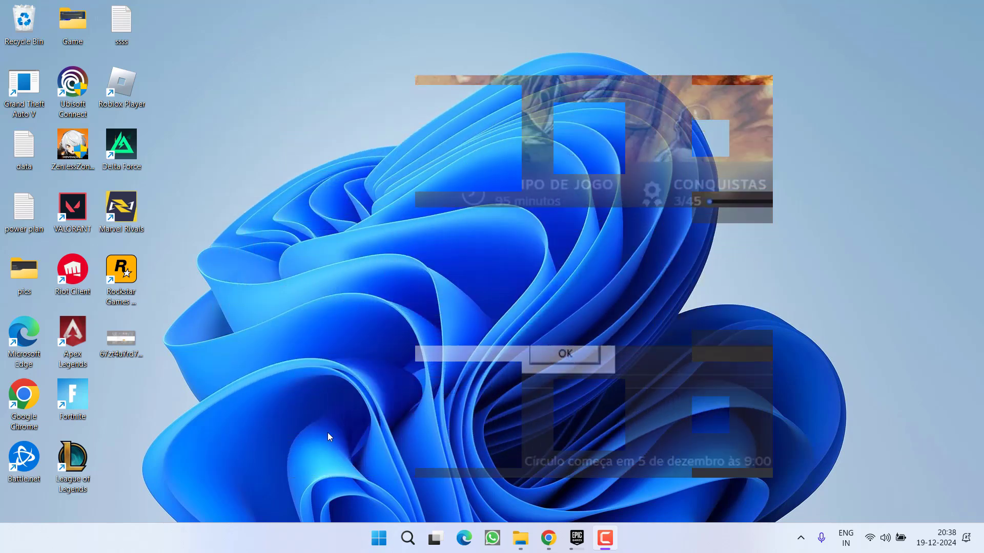
Launch Device Manager from the Start button menu and expand Display adaptors to the Radeon RX 5500M.
right_click(379, 538)
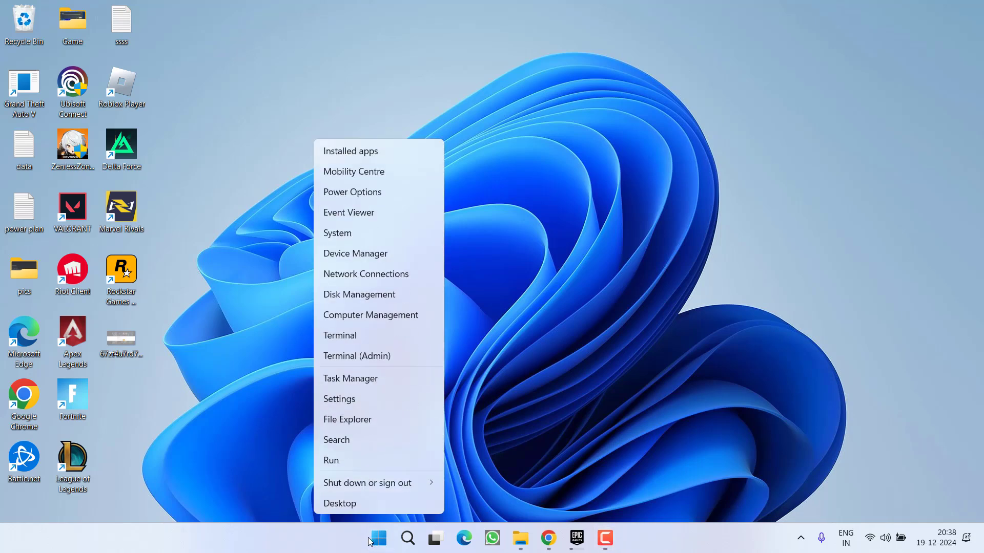
left_click(390, 255)
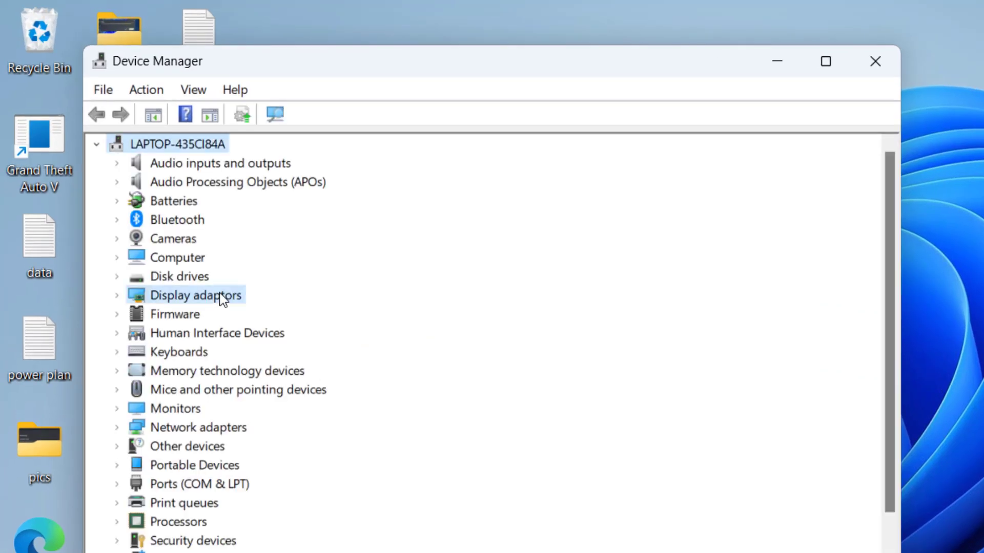
double_click(222, 292)
left_click(244, 342)
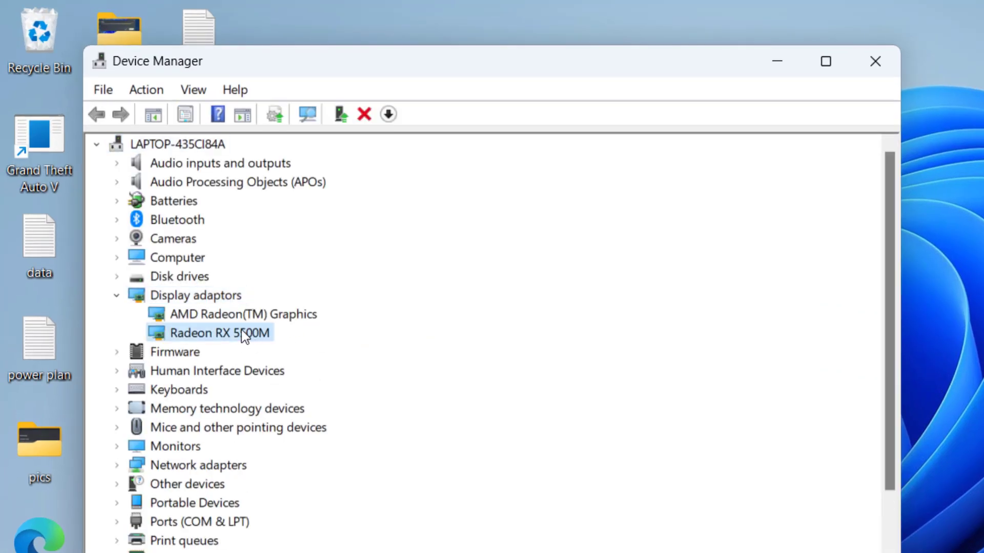
Bring up the Radeon RX 5500M Properties and show its Driver details.
right_click(257, 338)
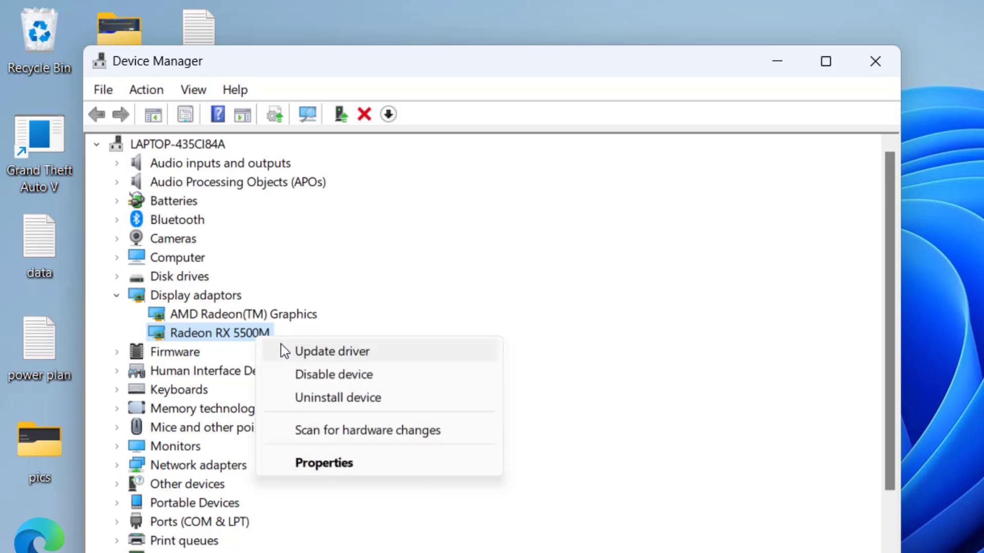
left_click(321, 464)
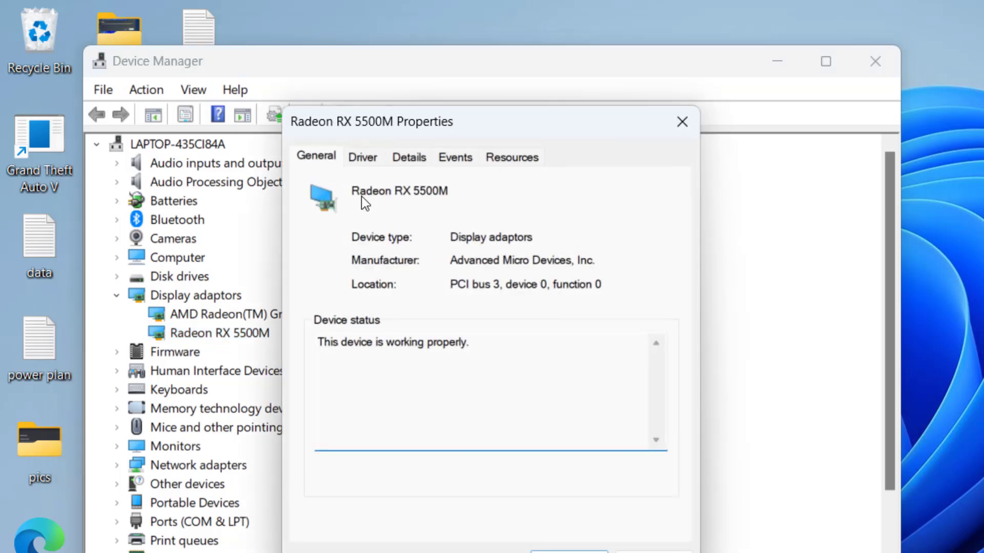
left_click(368, 158)
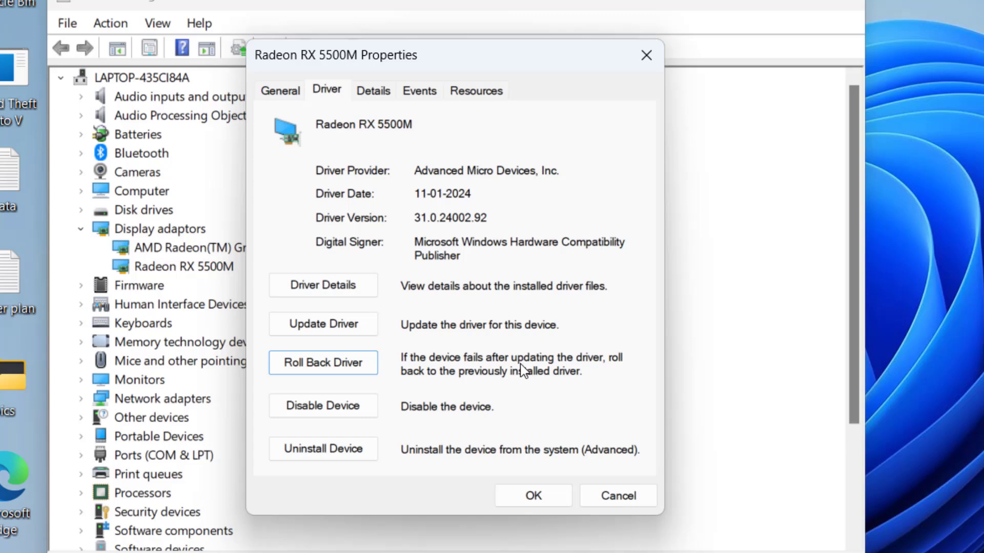
Start Update Driver, browsing the computer and picking from drivers already installed.
left_click(359, 324)
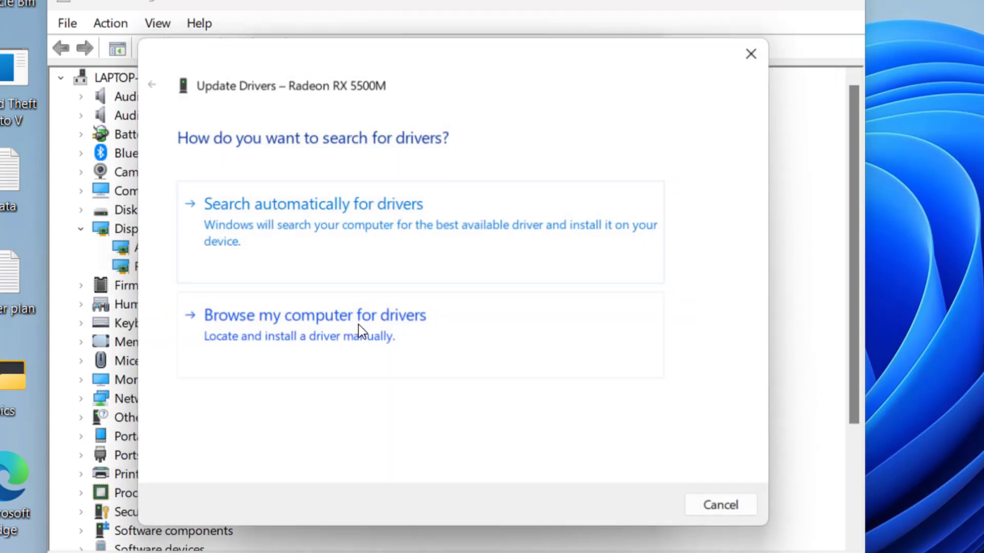
left_click(319, 330)
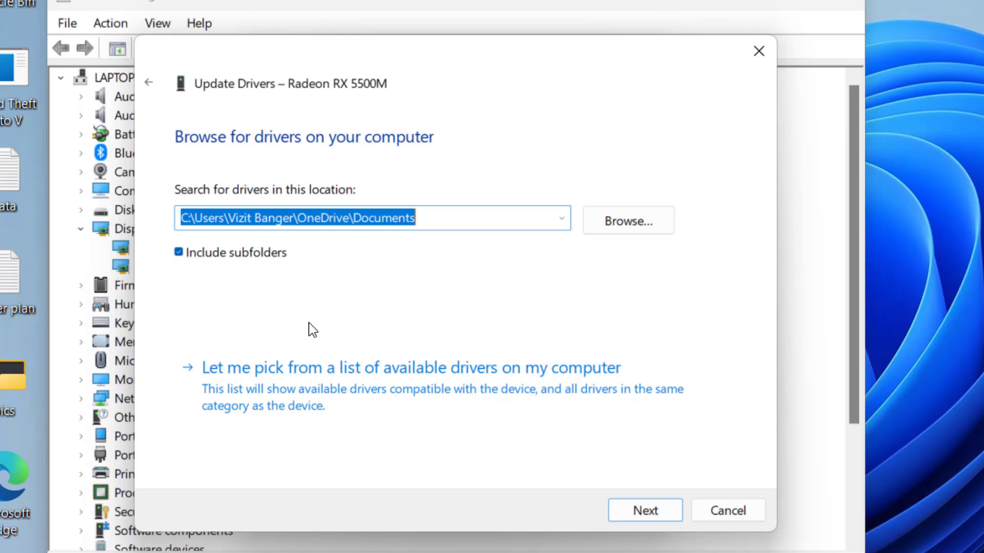
left_click(320, 374)
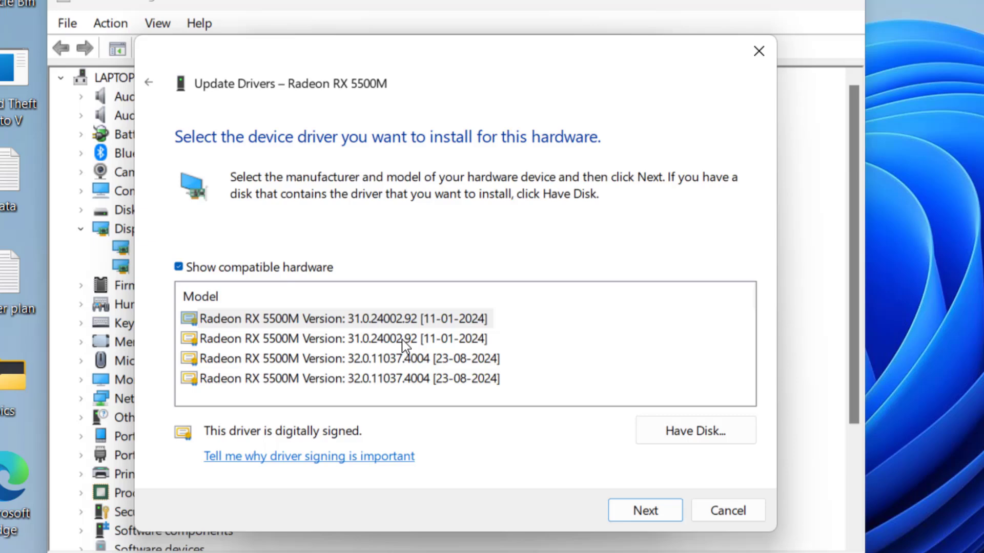
Review the listed 31.0.24002.92 and 32.0.11037.4004 driver entries.
left_click(398, 316)
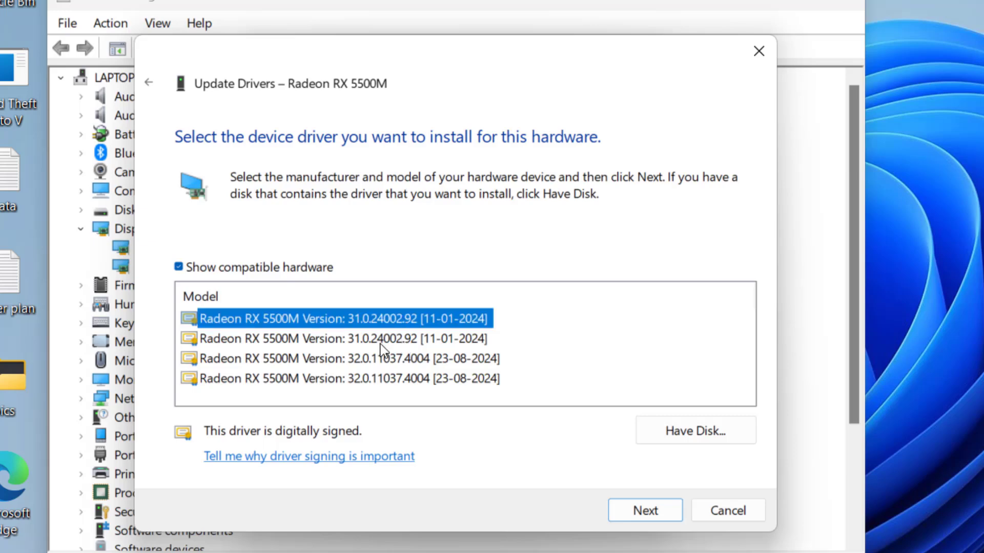
left_click(345, 381)
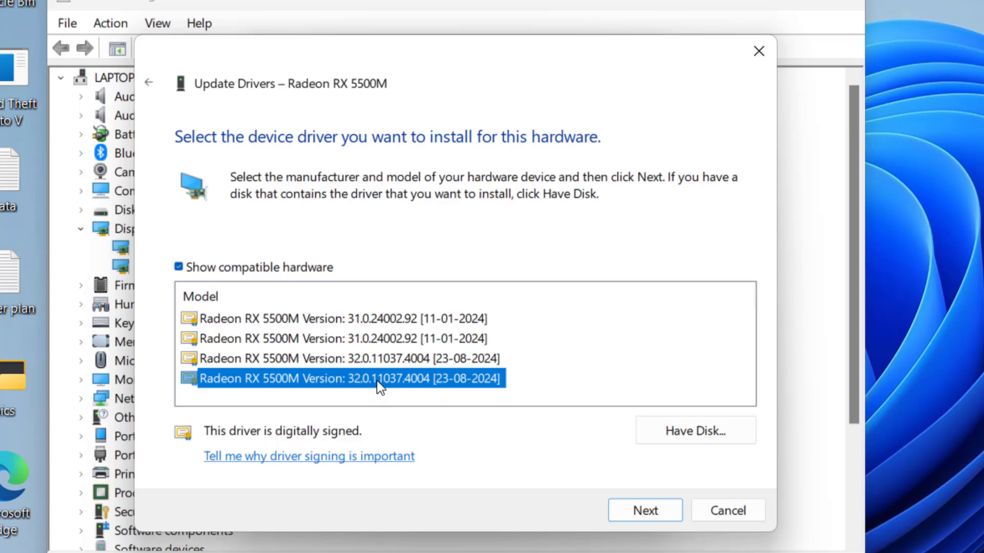
left_click(360, 339)
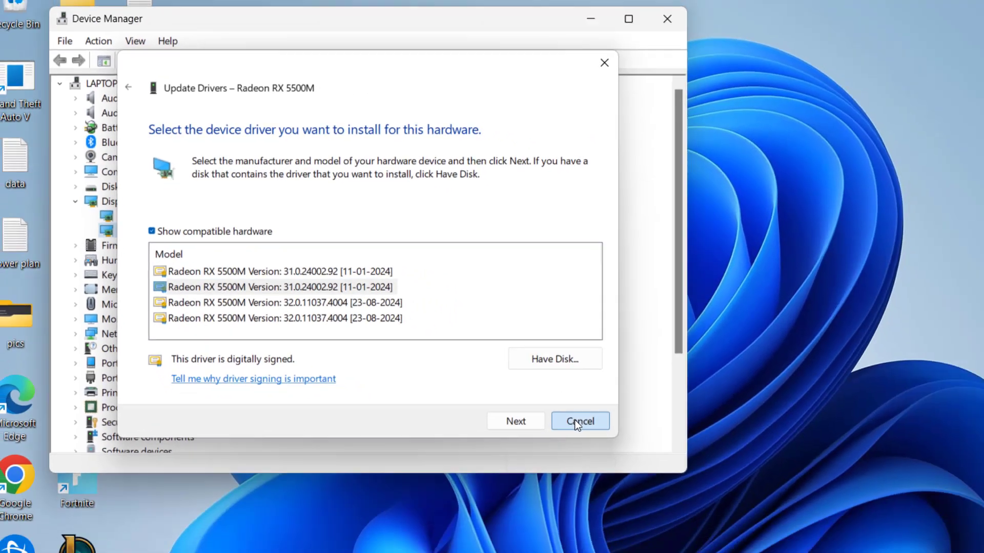
Cancel the driver update and close Device Manager.
left_click(719, 509)
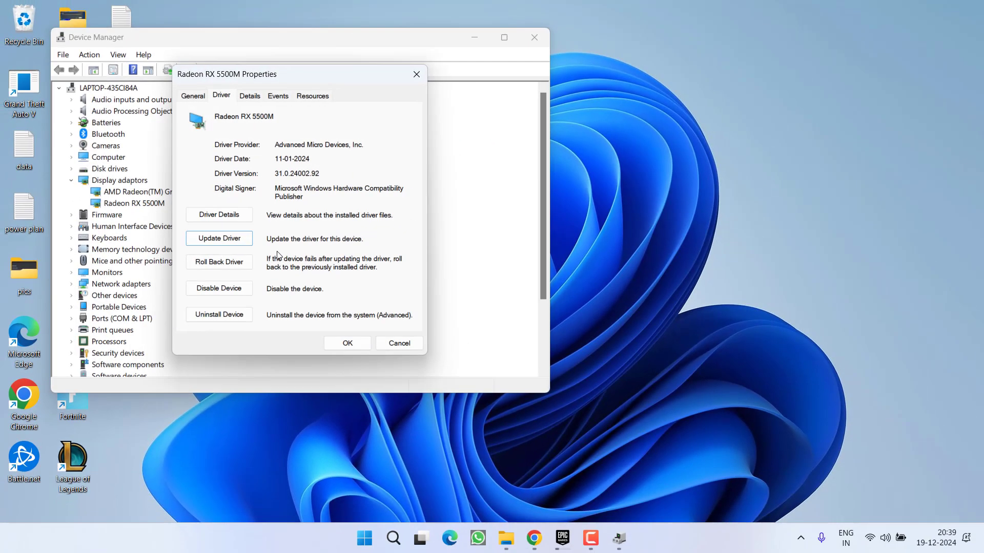
left_click(534, 37)
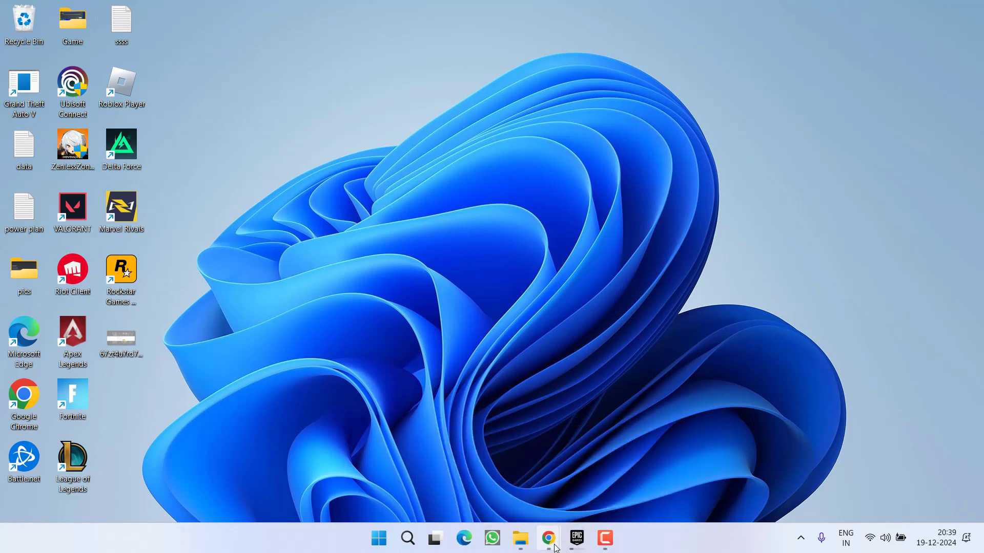
mouse_move(548, 538)
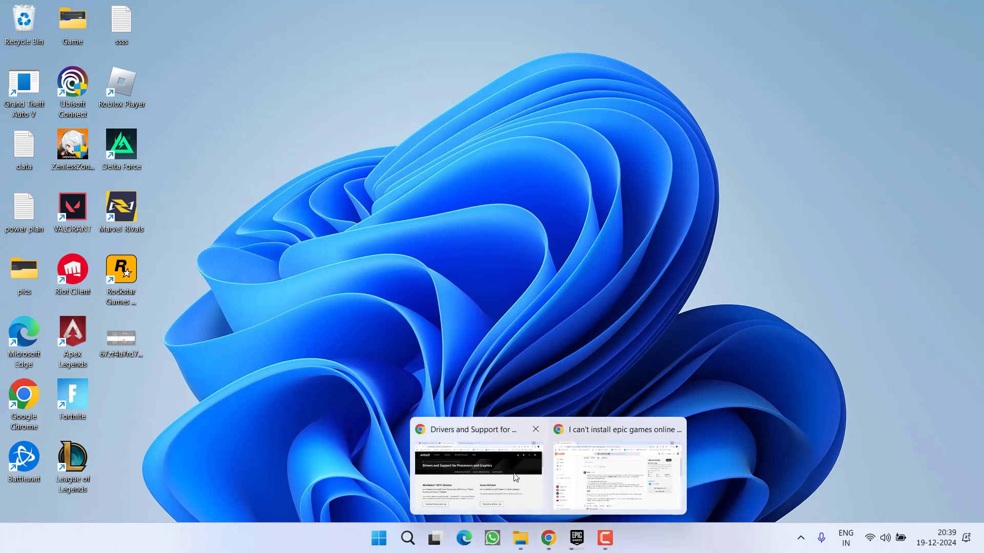
On AMD's drivers page, search for the AMD Radeon™ RX 5500M and run the product search.
left_click(514, 473)
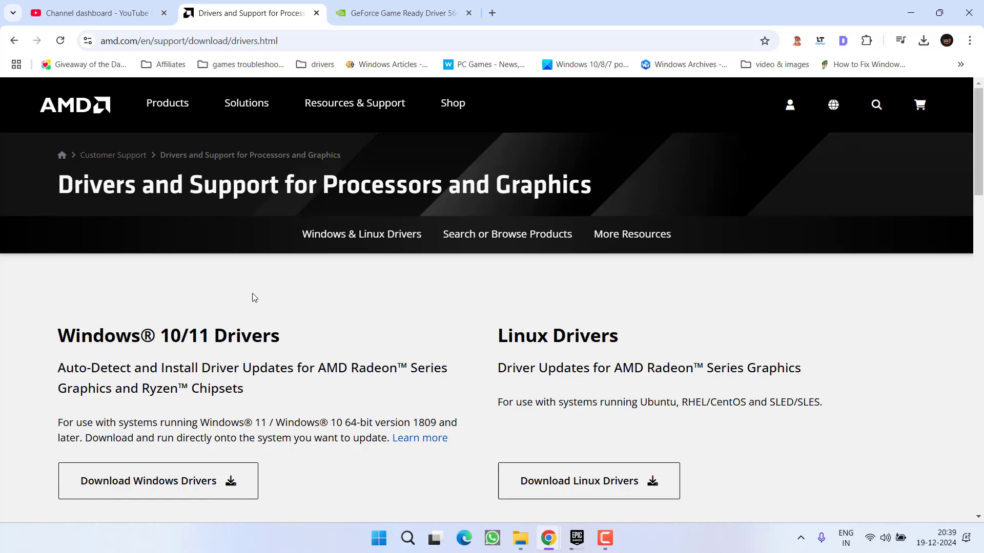
scroll(313, 279, "down", 1)
scroll(312, 279, "down", 5)
left_click(229, 209)
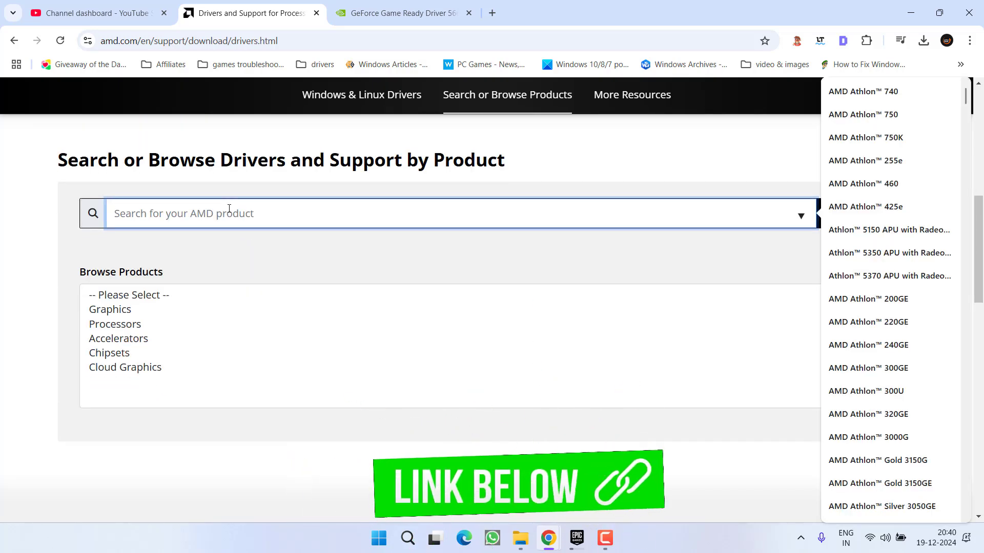
type("ra")
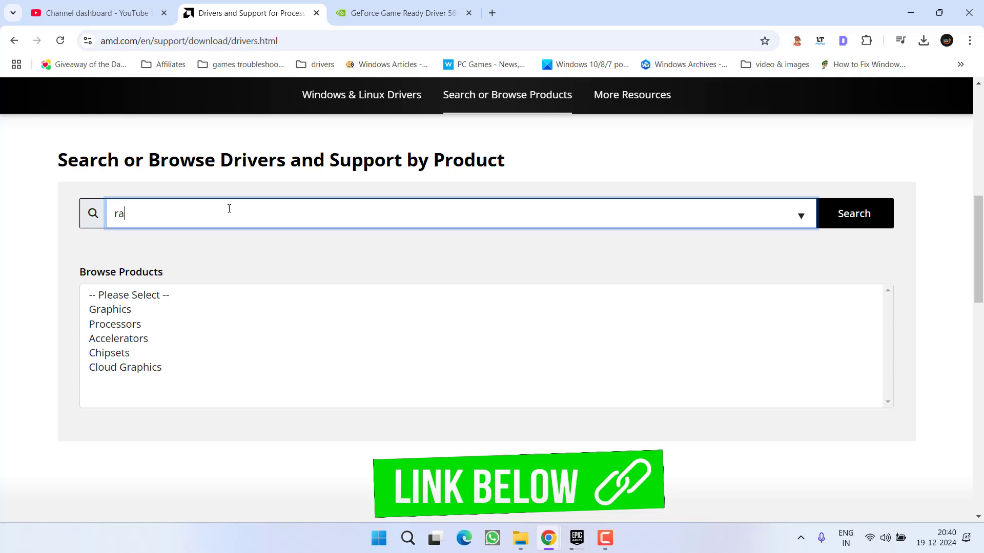
type("deon rx 5500m")
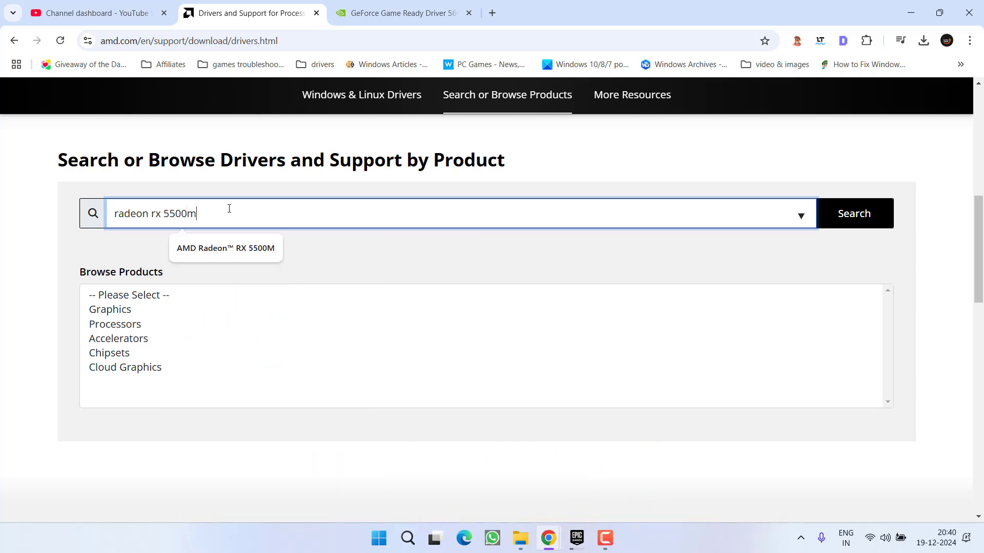
left_click(218, 246)
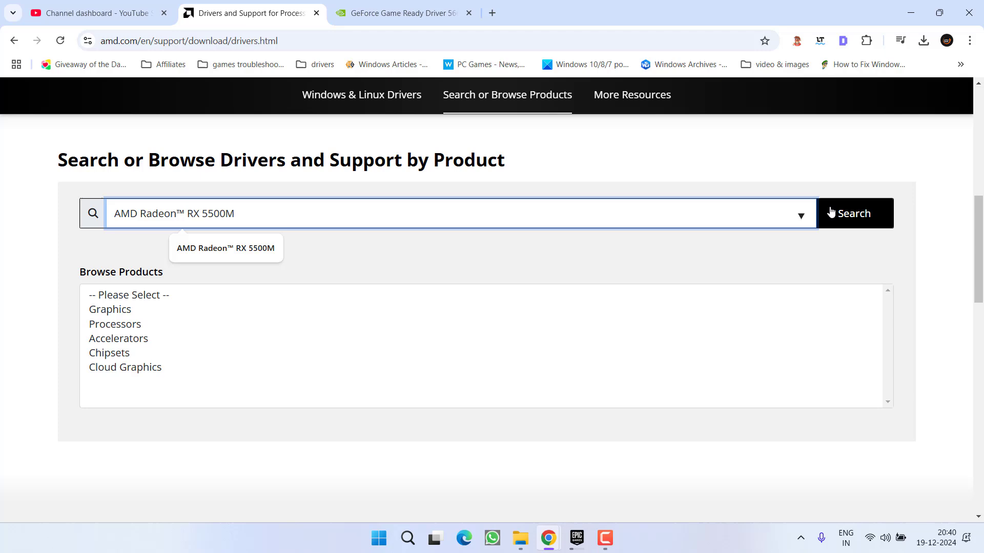
left_click(839, 217)
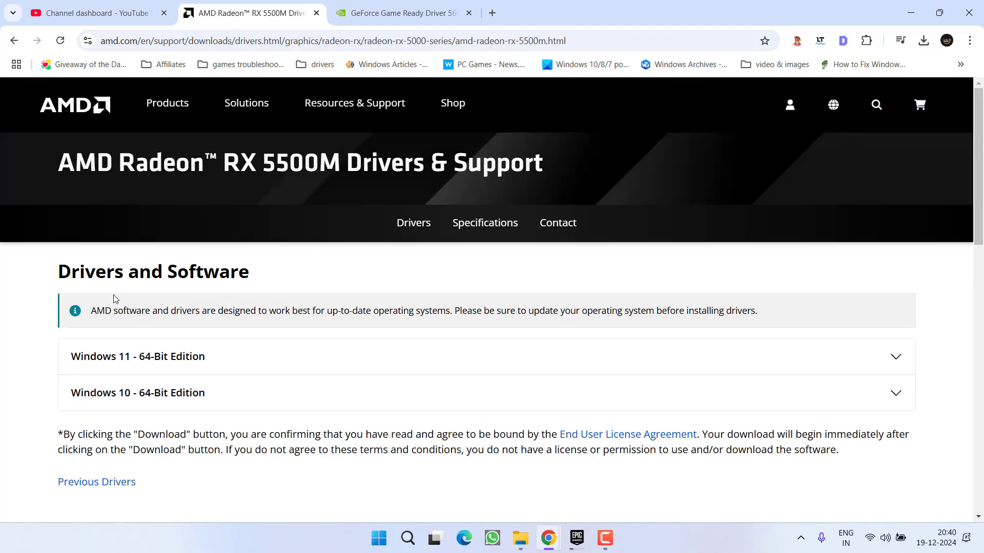
scroll(154, 295, "down", 2)
View Previous Drivers, expand Windows 11 64-bit, highlight revision 24.9.1, then switch to the NVIDIA tab.
left_click(108, 355)
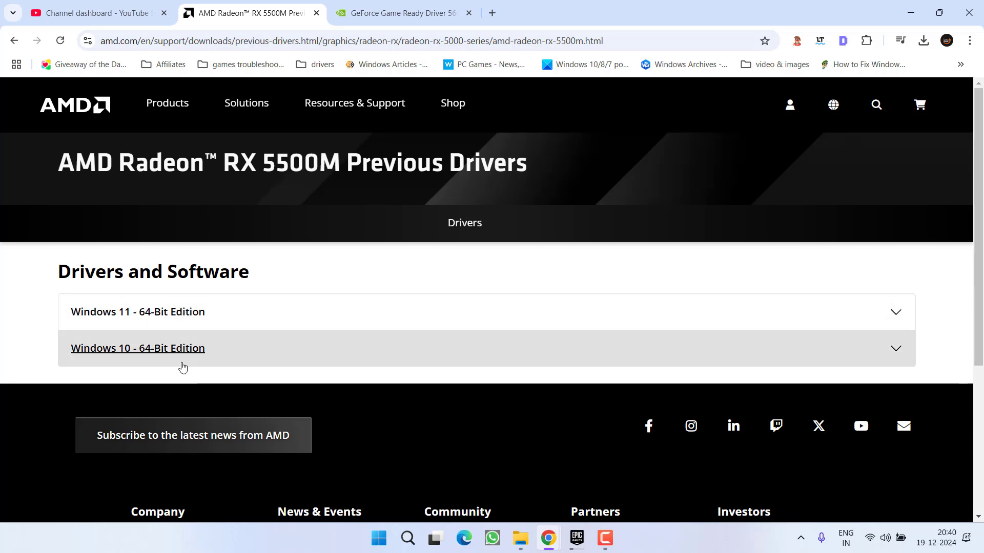
left_click(219, 313)
scroll(221, 314, "down", 2)
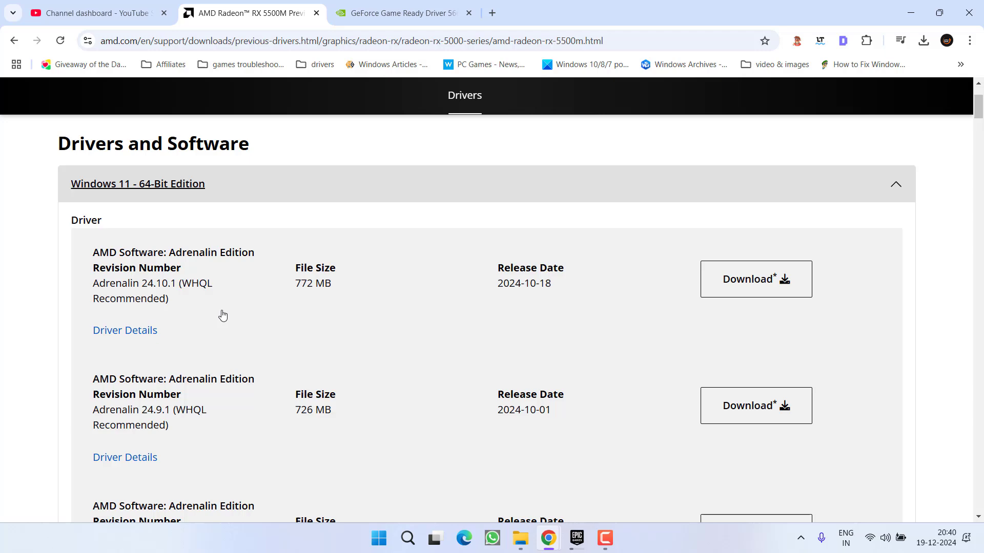
scroll(222, 315, "down", 2)
scroll(205, 356, "down", 3)
scroll(205, 357, "down", 2)
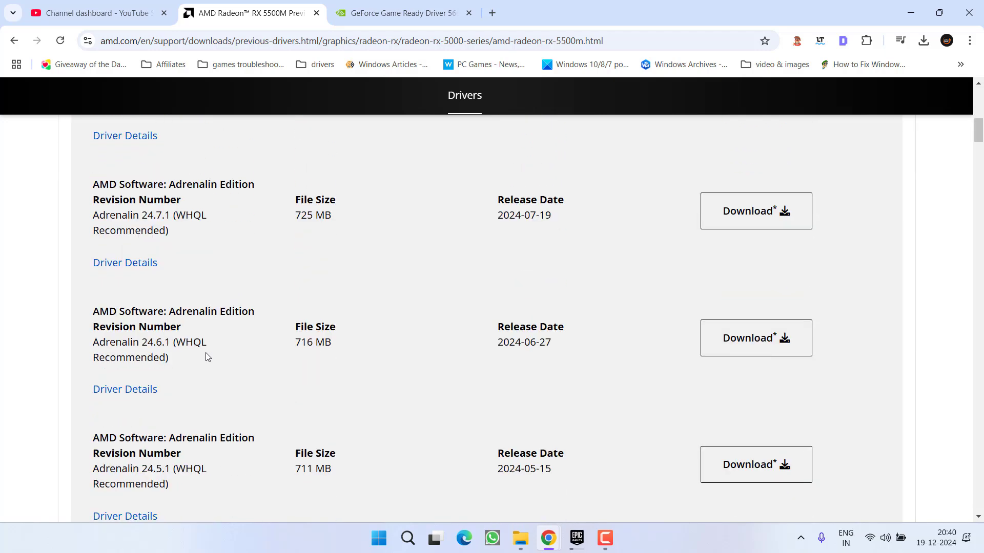
scroll(206, 356, "up", 2)
scroll(206, 356, "up", 2)
scroll(206, 356, "up", 2)
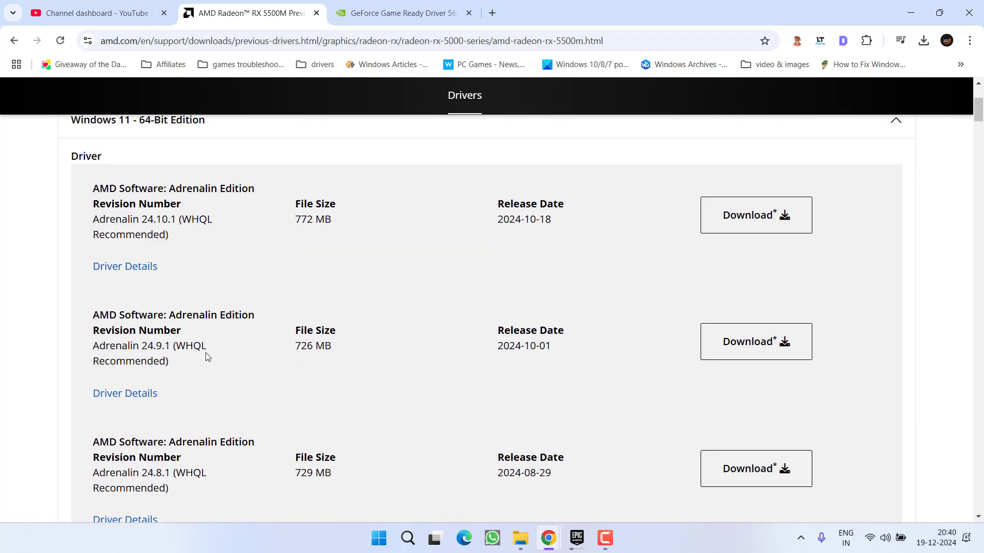
left_click_drag(142, 346, 209, 350)
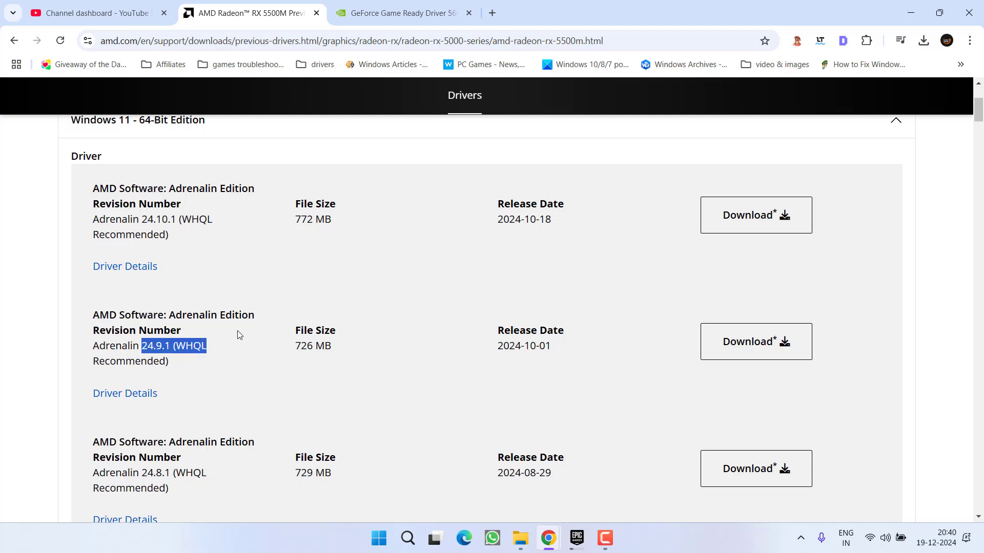
key("ctrl+Tab")
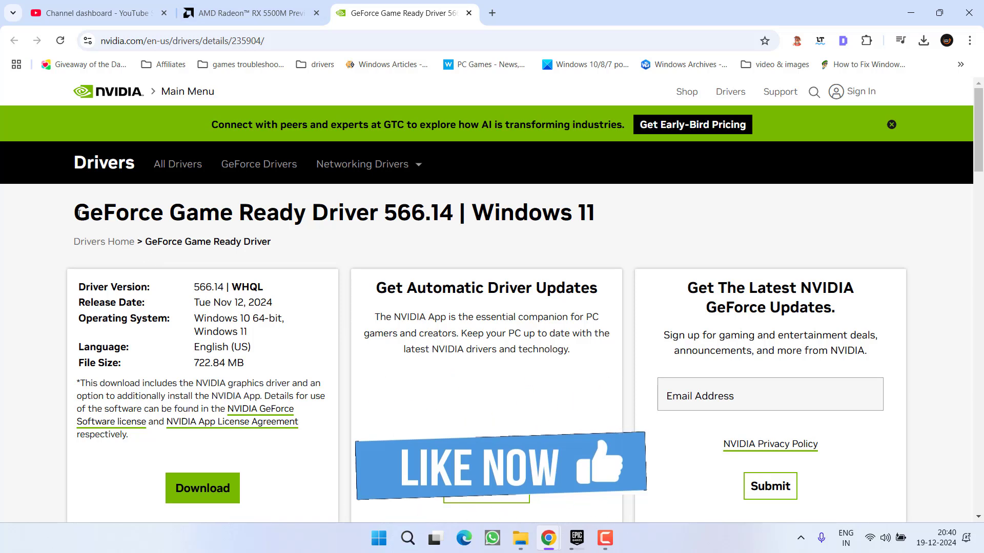
Highlight the GeForce Game Ready Driver 566.14 title, minimise Chrome and bring up File Explorer.
left_click_drag(73, 212, 452, 217)
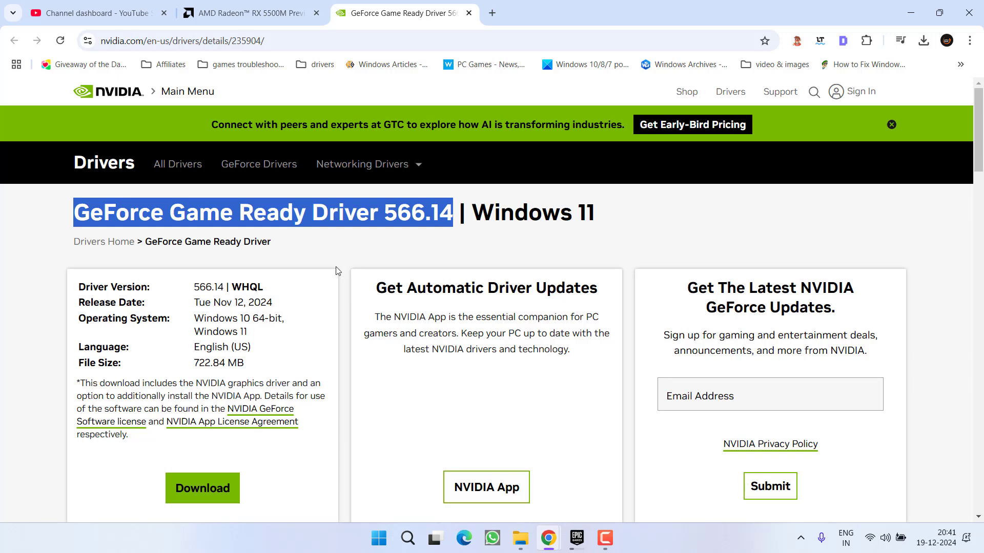
scroll(195, 382, "down", 2)
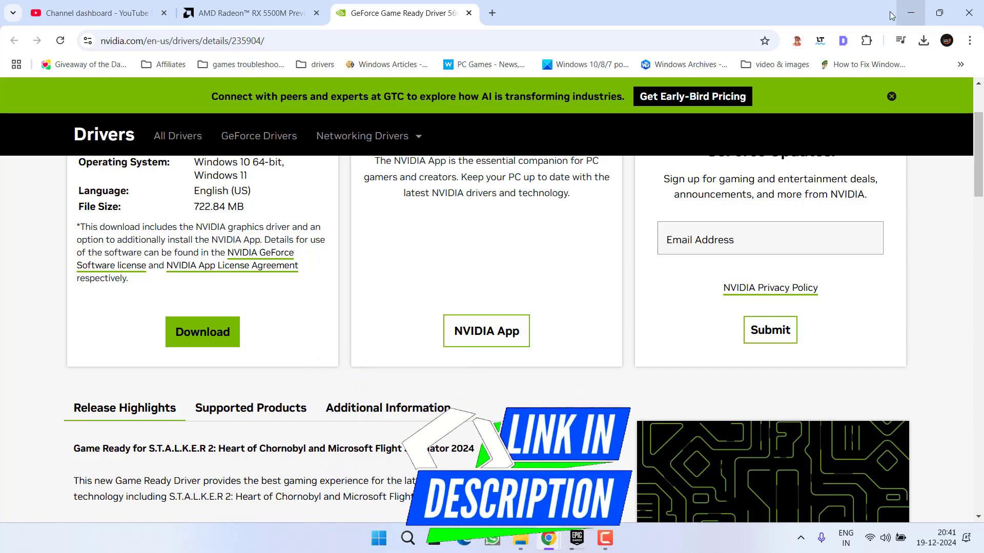
left_click(910, 12)
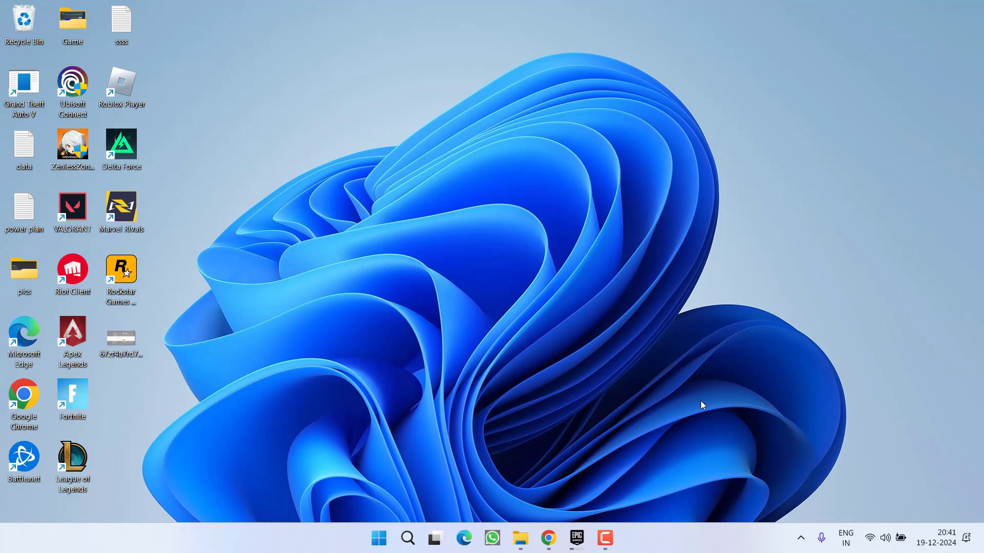
key("super+e")
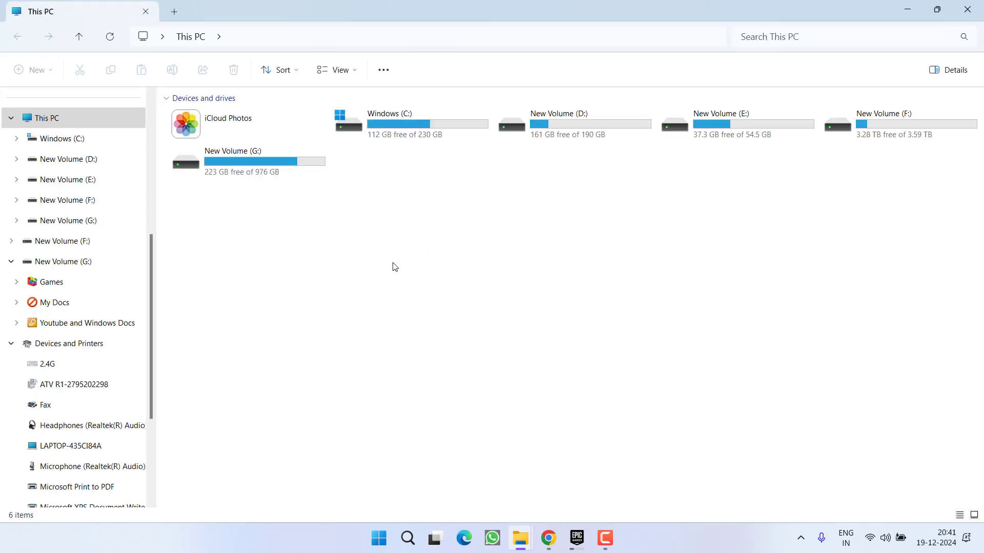
Navigate into Windows (C:) › Users and the signed-in user's folder, checking the account name.
double_click(389, 122)
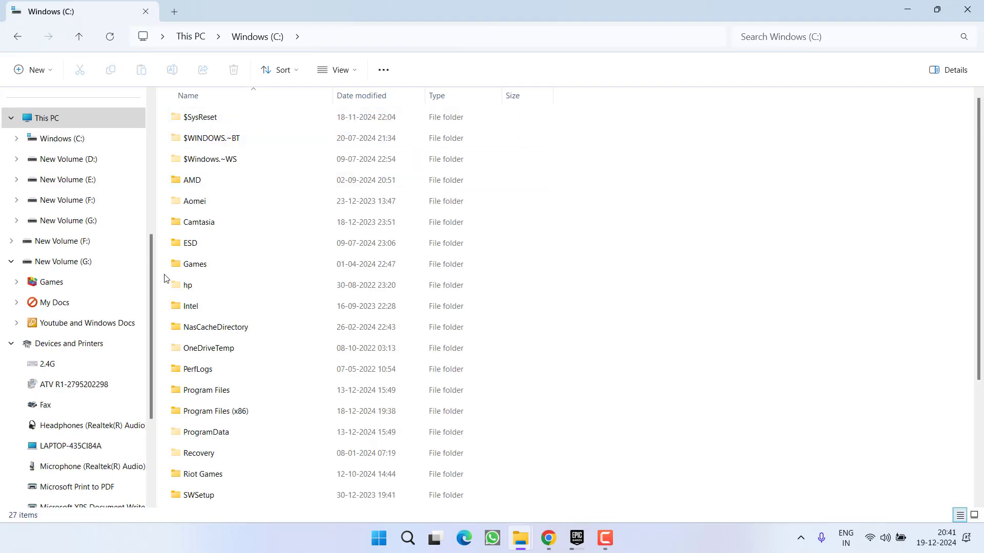
key("u")
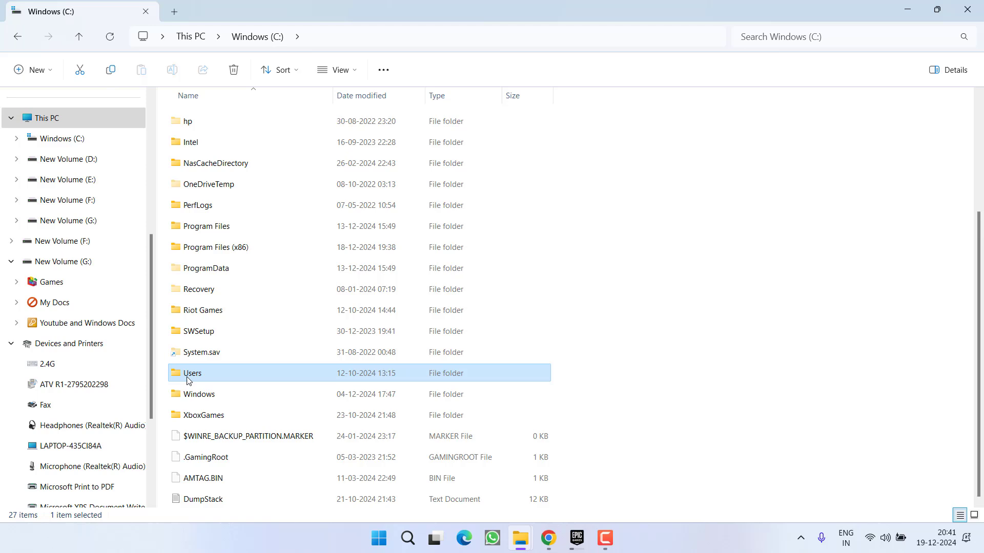
double_click(188, 375)
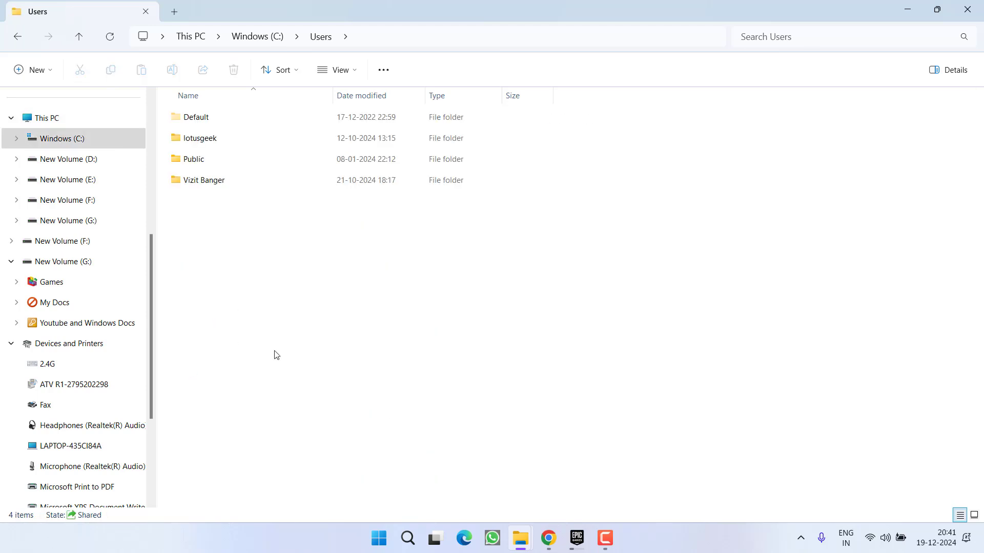
left_click(379, 539)
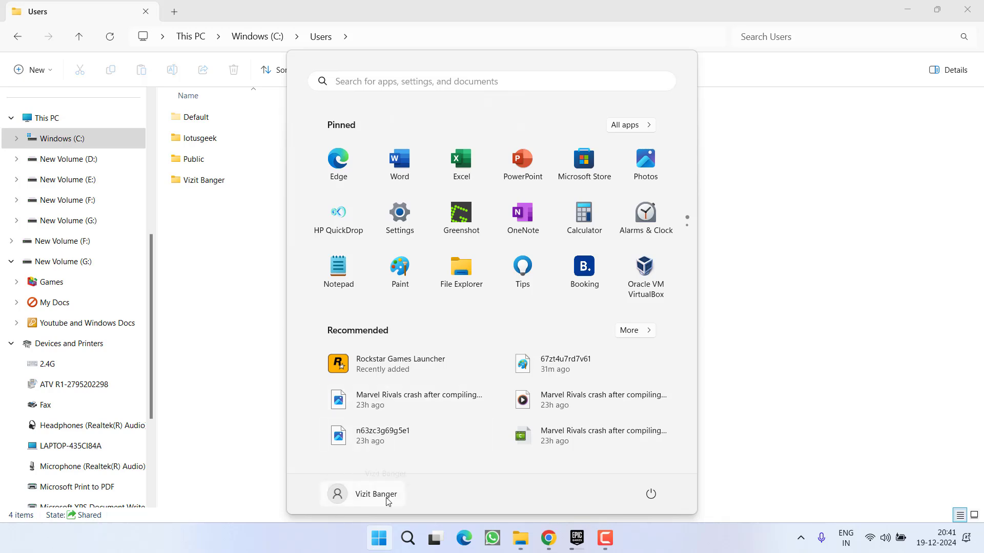
left_click(223, 257)
double_click(204, 182)
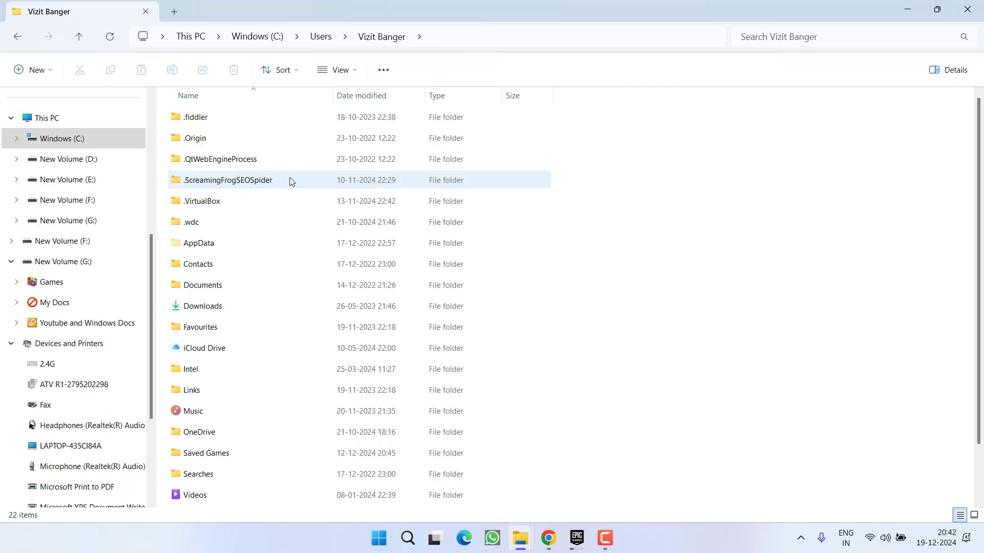
Enter Saved Games and then the Machine games folder.
left_click(224, 242)
left_click(219, 454)
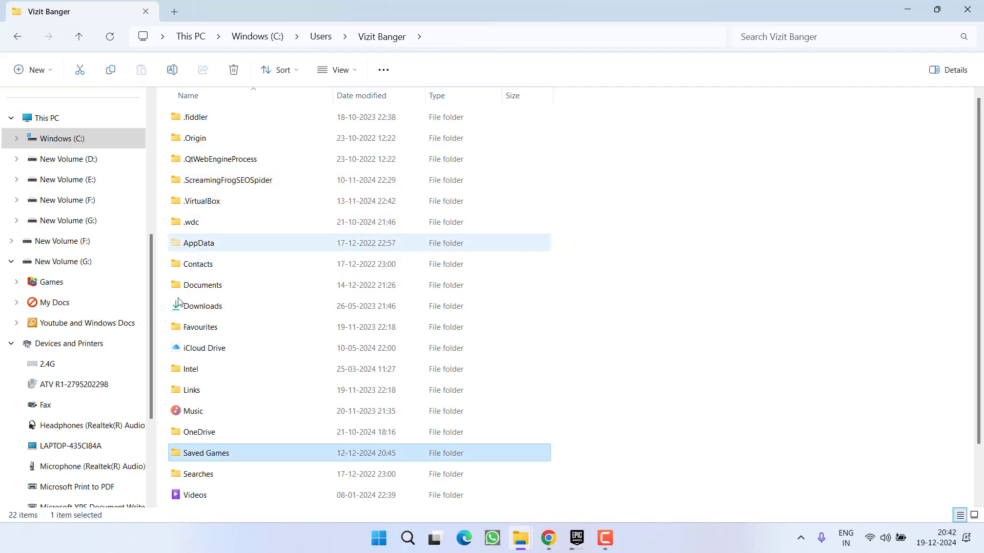
double_click(218, 454)
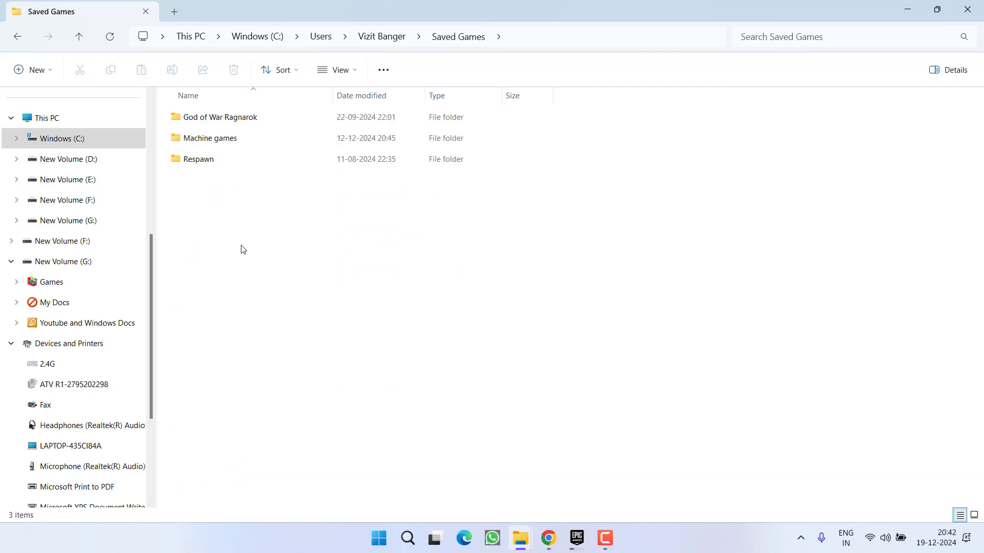
double_click(221, 144)
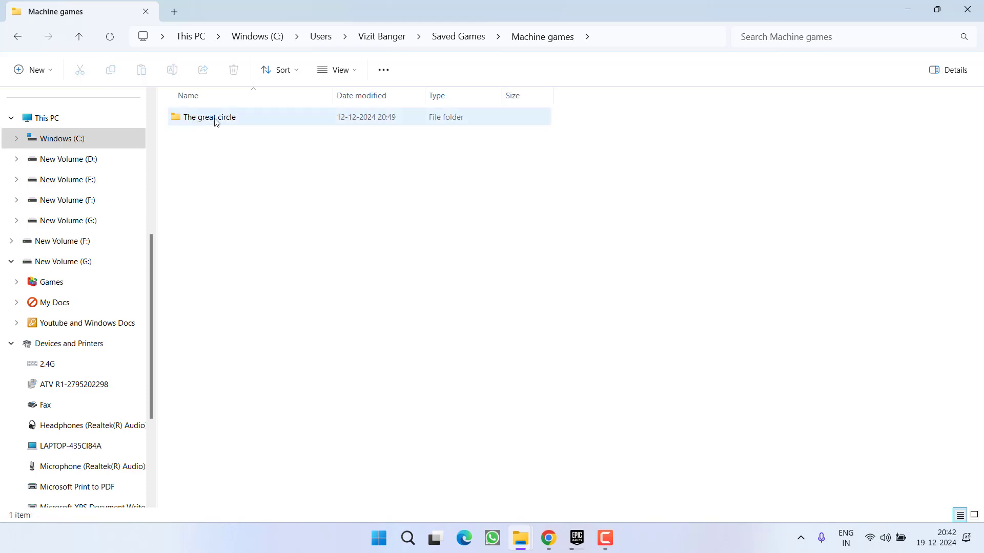
Back out to Saved Games, enter Respawn › Apex › profile, and show Open with for profile.cfg.
double_click(206, 120)
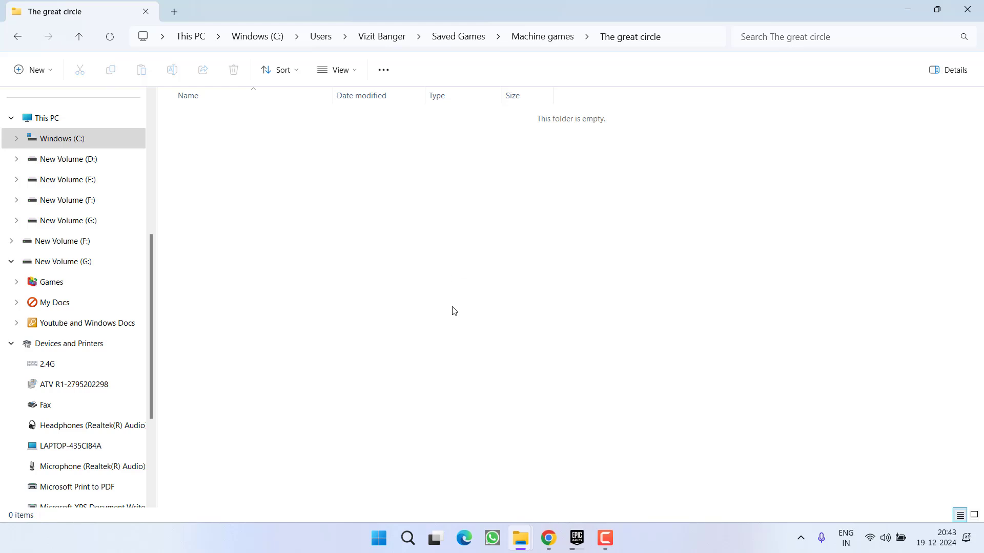
left_click(460, 39)
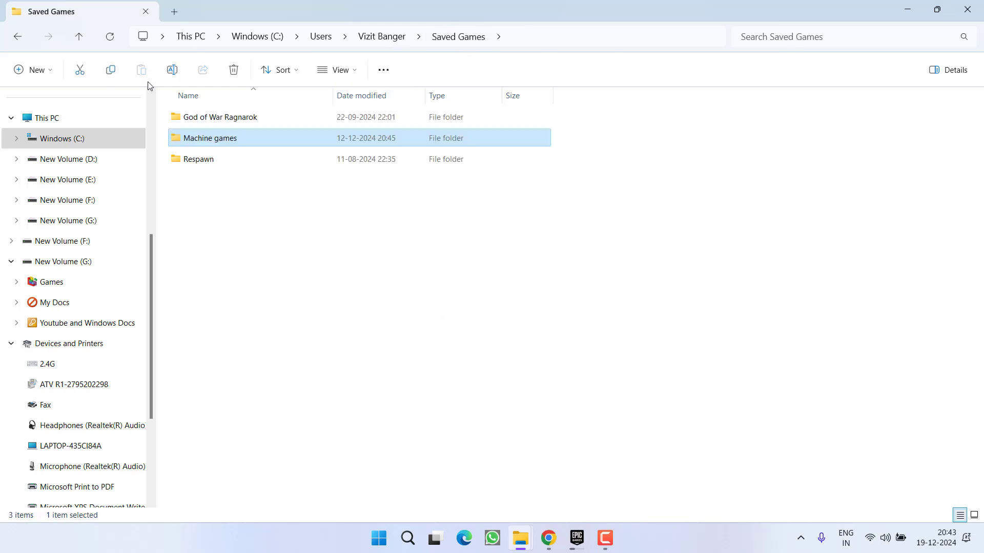
double_click(199, 157)
double_click(203, 122)
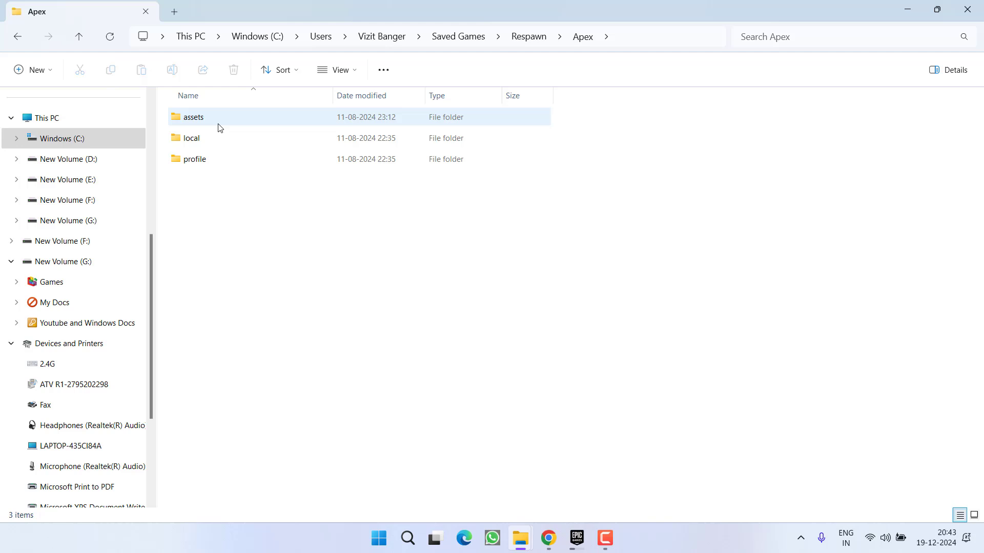
double_click(195, 162)
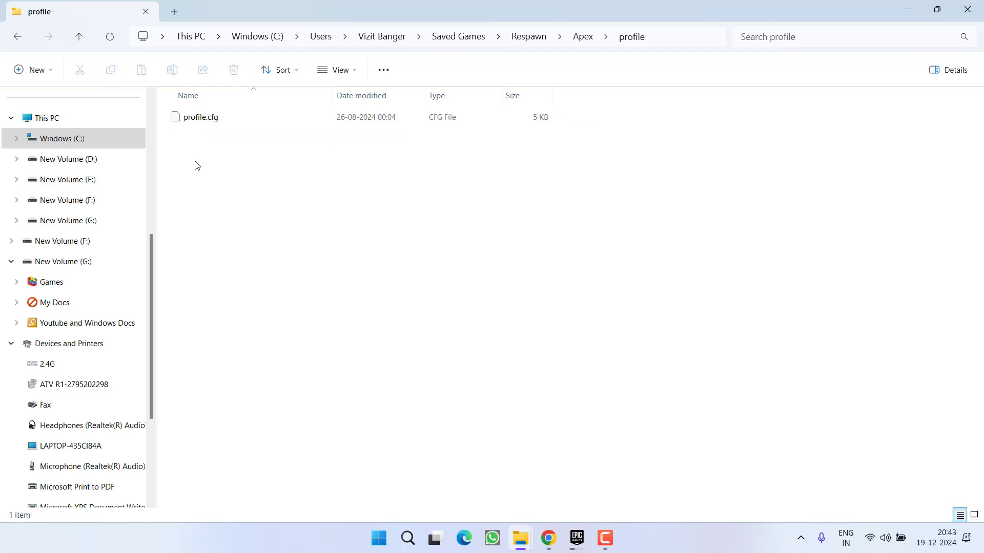
right_click(203, 125)
mouse_move(262, 163)
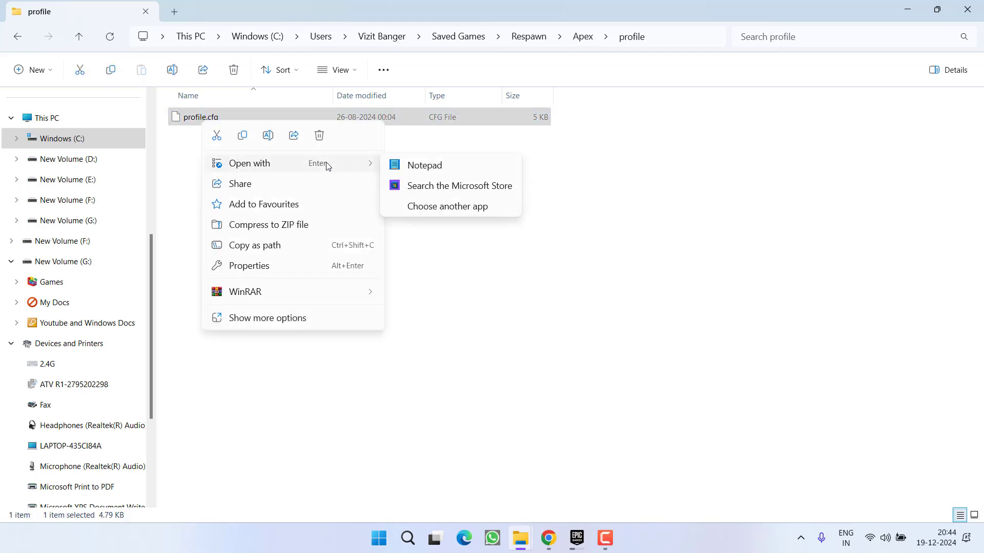
Open profile.cfg in Notepad and find the is_poolsize setting.
left_click(442, 174)
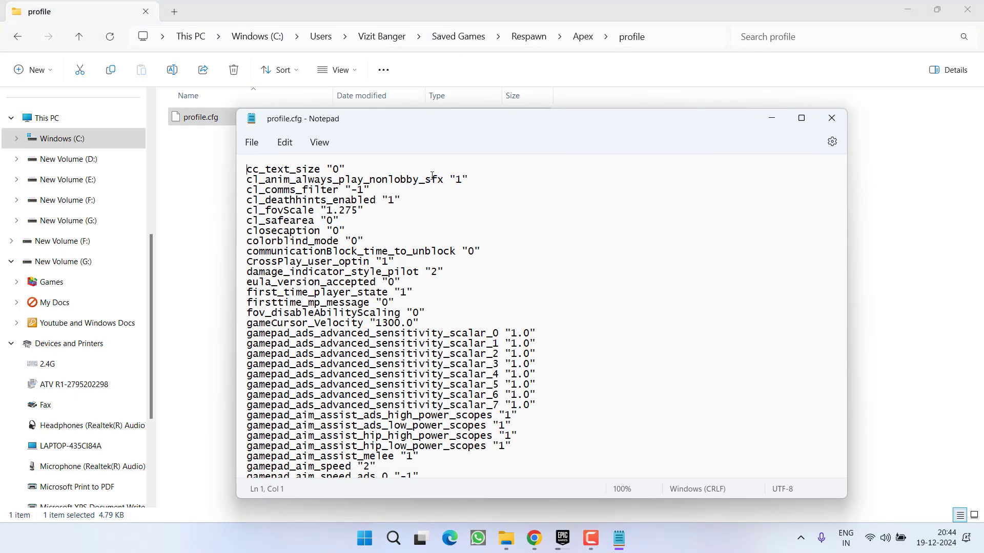
left_click(426, 221)
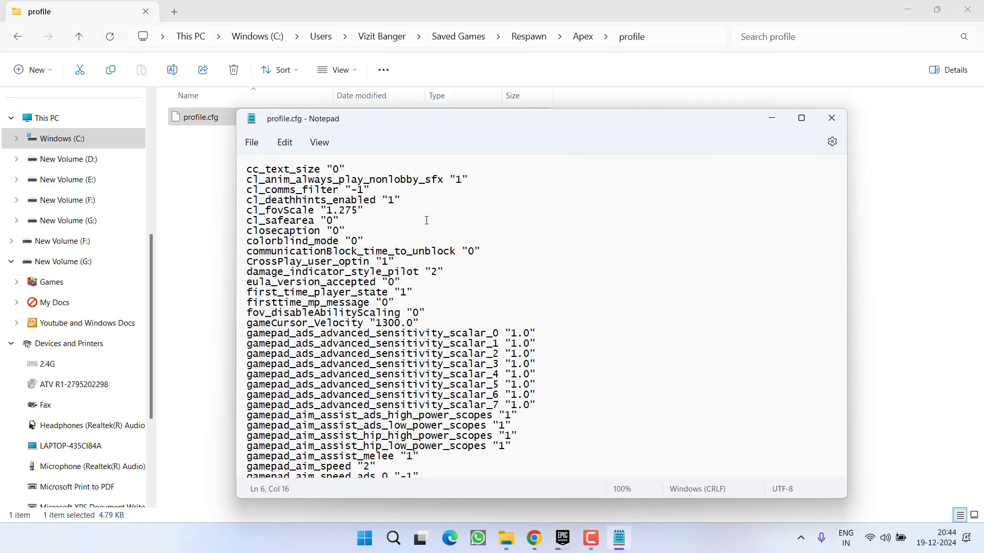
key("ctrl+f")
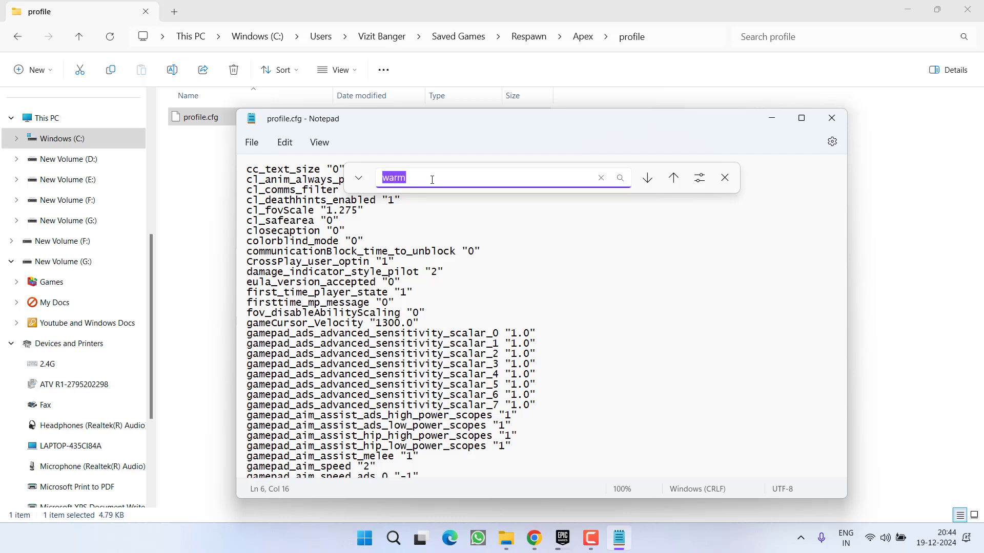
type("i")
type("s_")
type("poolsi")
type("ze")
left_click(620, 178)
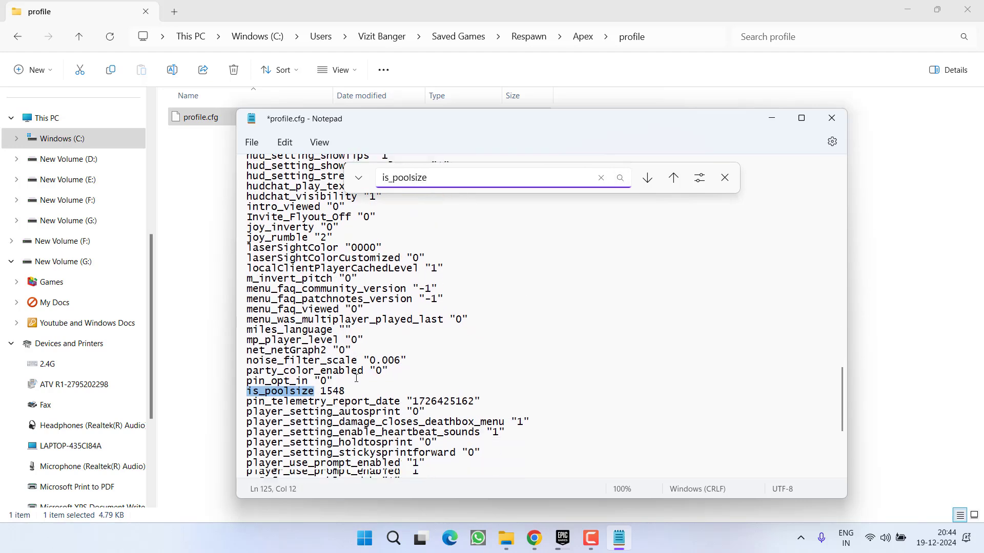
scroll(357, 378, "down", 2)
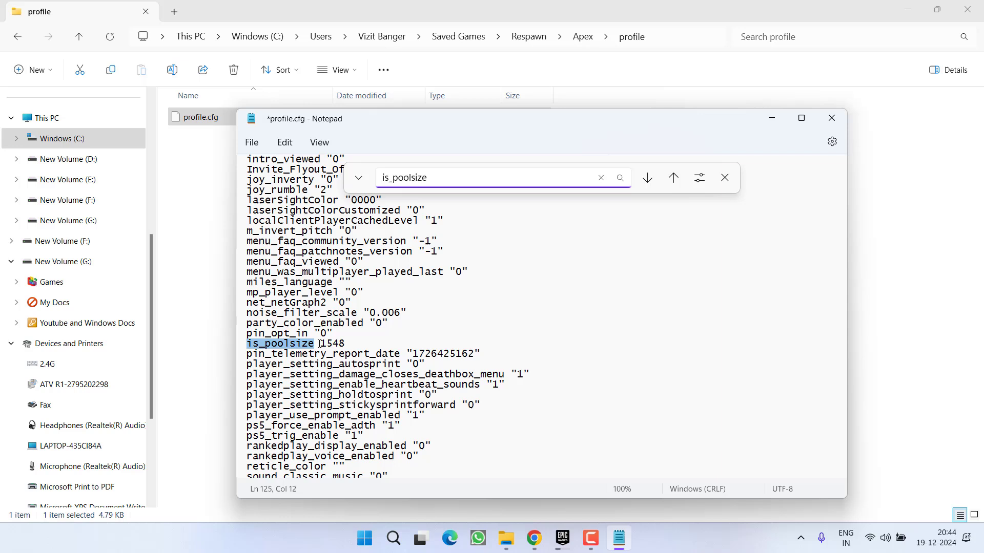
Replace the is_poolsize value 1548 with 1000 and dismiss Find.
left_click_drag(320, 344, 346, 344)
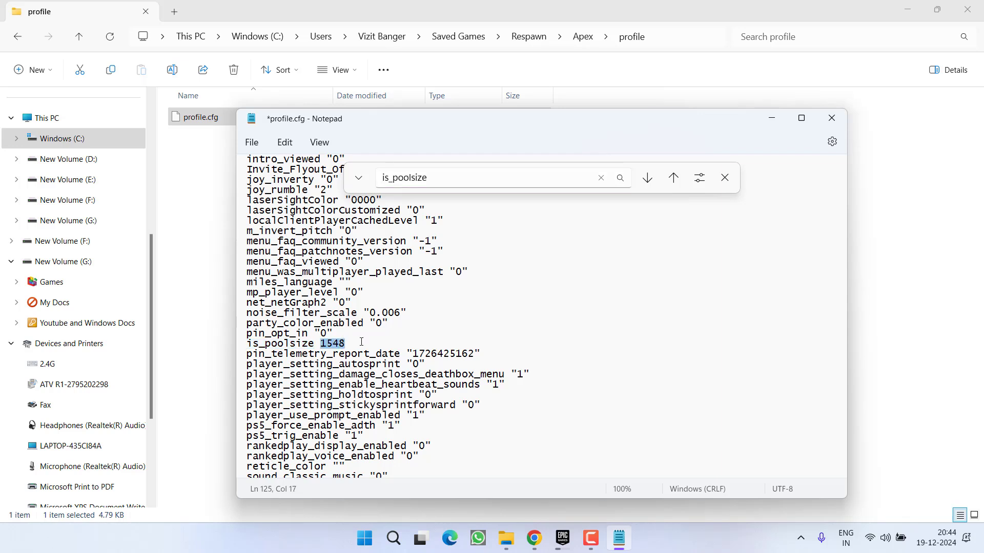
key("BackSpace")
type("000")
left_click(725, 178)
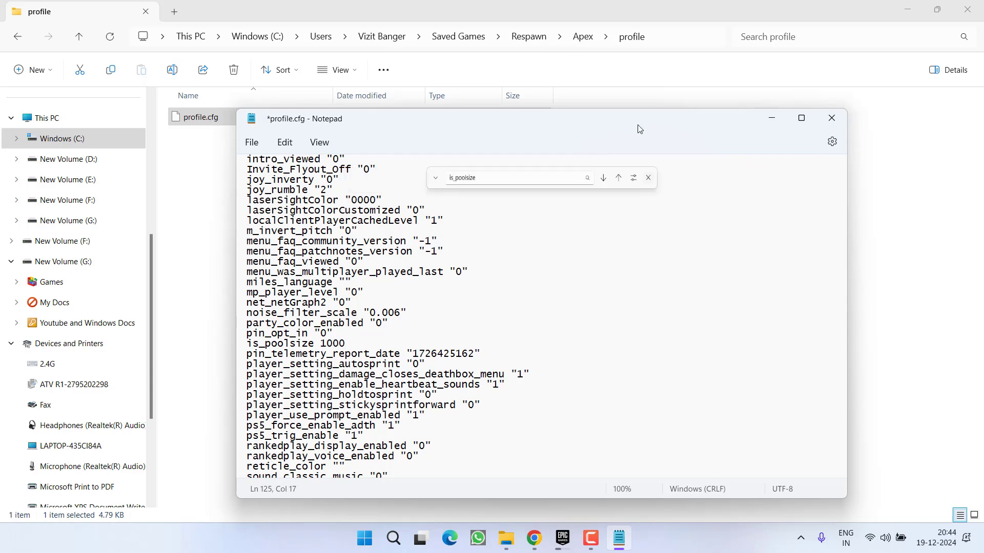
Save via the File menu and close Notepad.
left_click(254, 143)
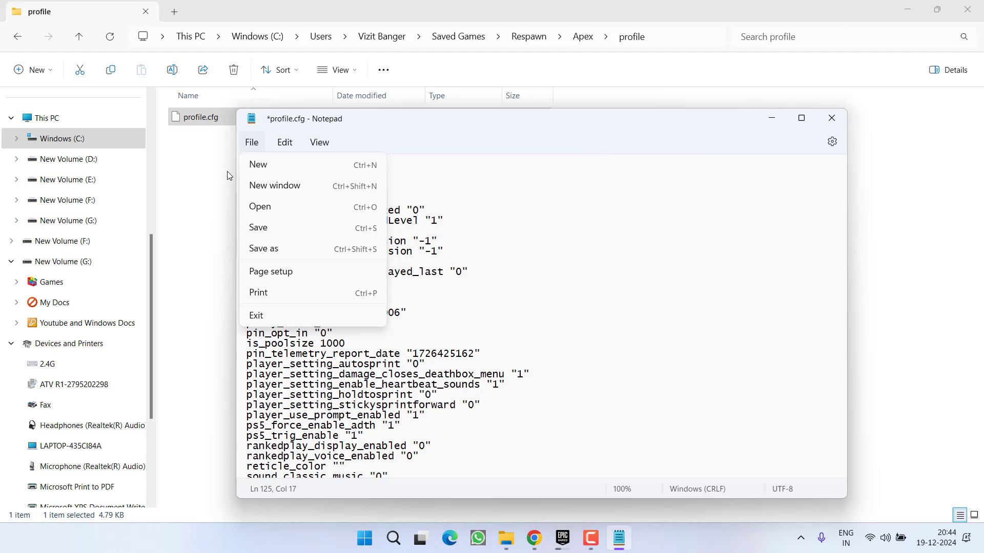
left_click(378, 230)
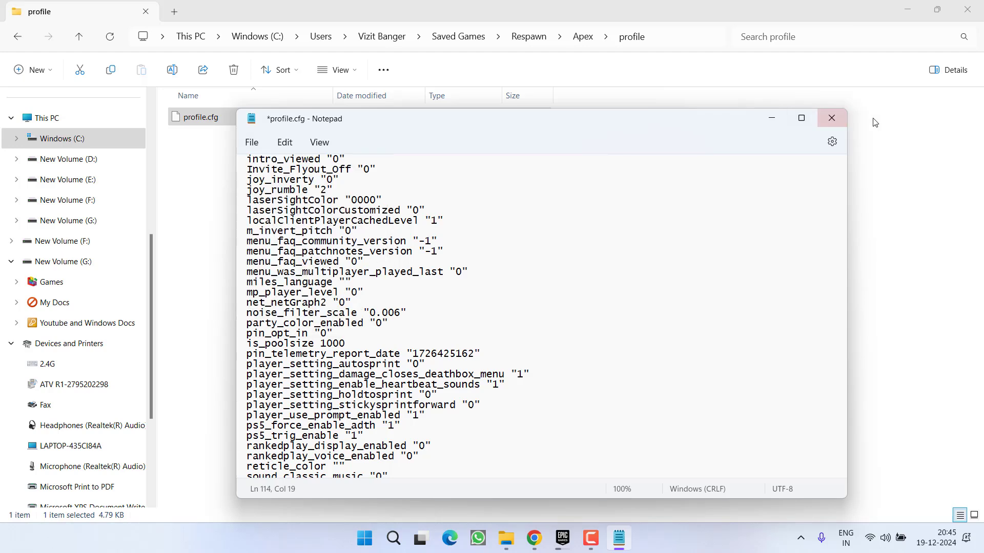
left_click(840, 127)
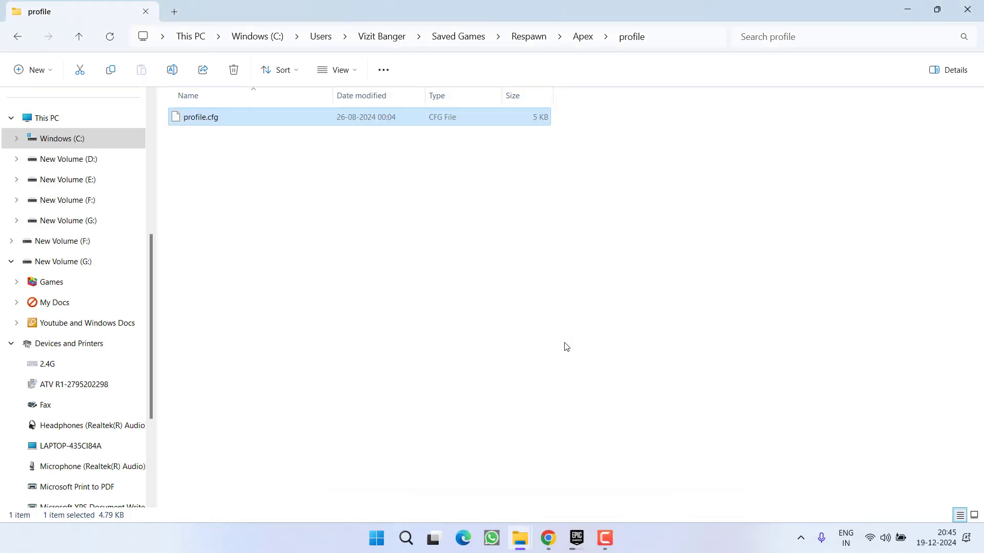
Close the File Explorer window, leaving only the desktop.
left_click(967, 10)
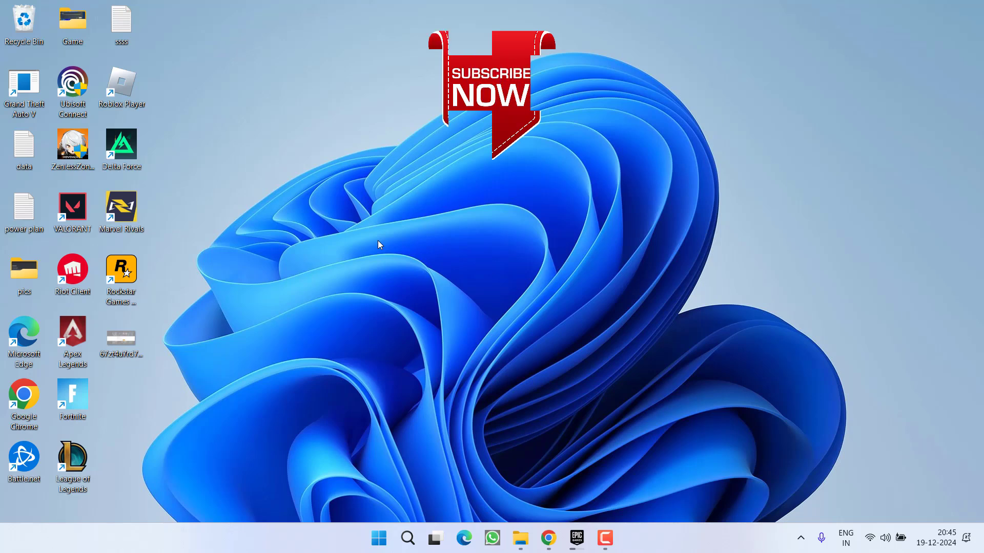